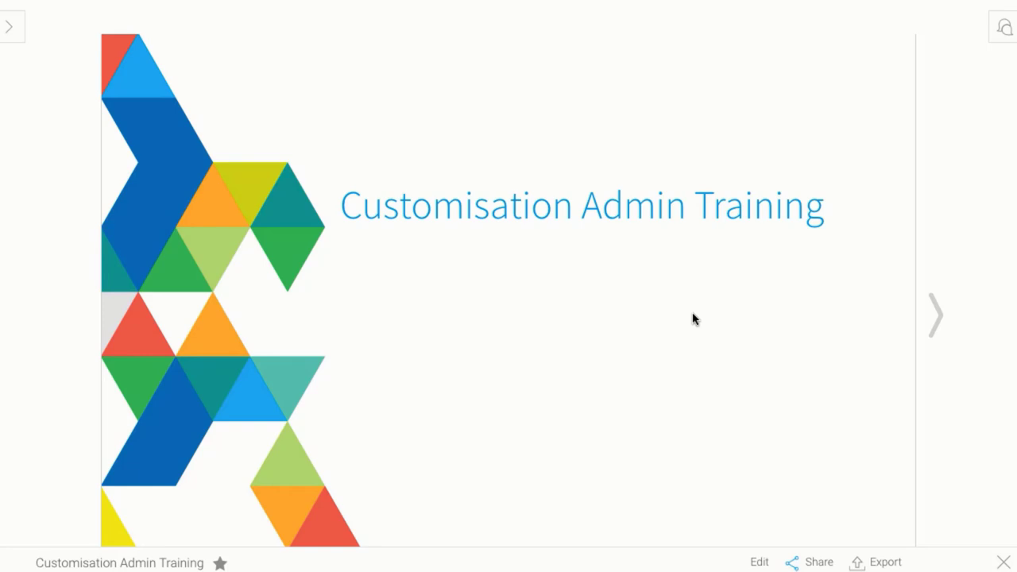
- Step the training storyboard from the title slide past Introduction to the Storyboard Themes slide
key("Right")
key("Right")
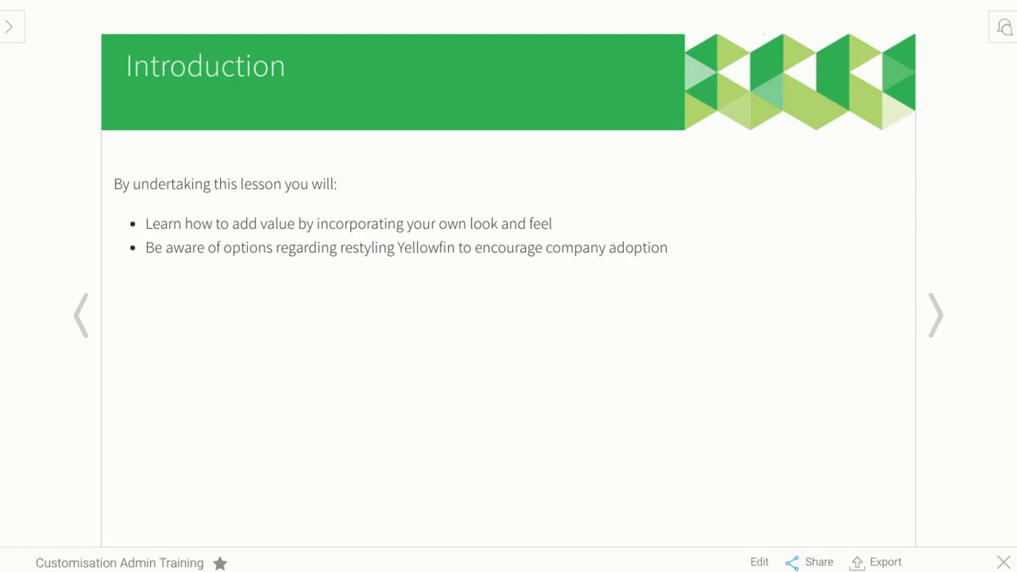
key("Right")
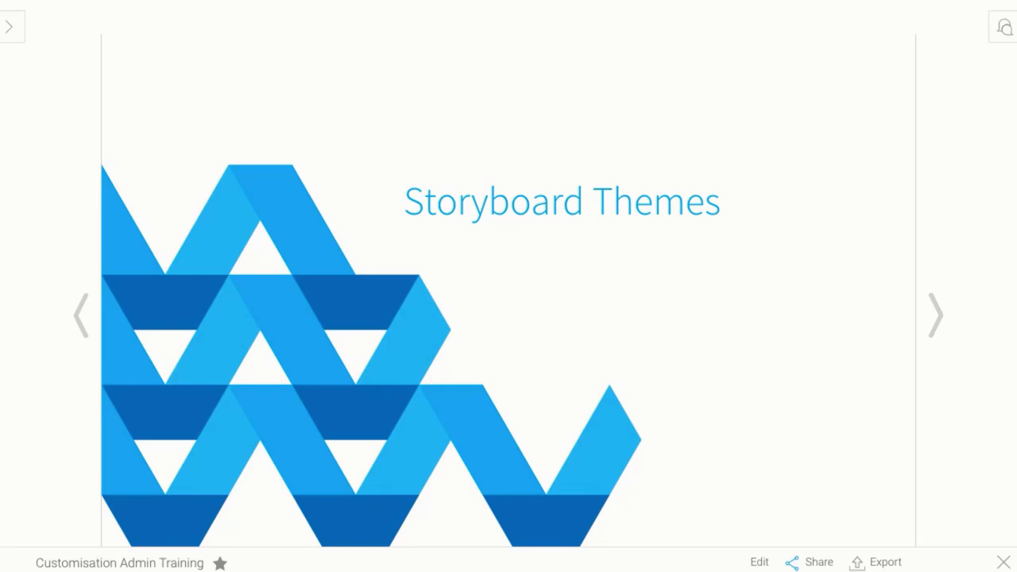
- Advance the storyboard past the theme slide, then leave it for the Sales Performance dashboard
key("Right")
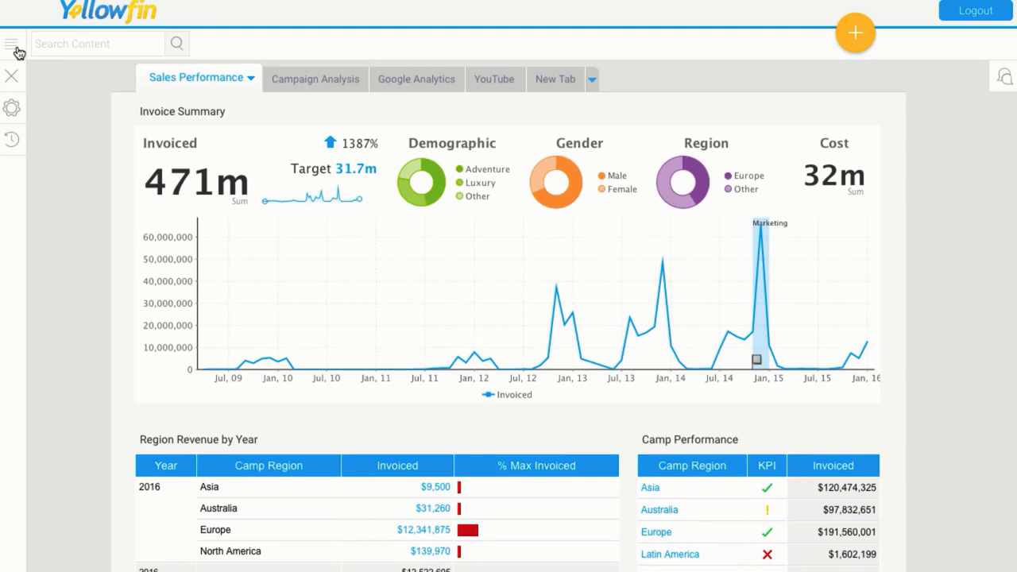
- Open Administration > Admin Console and expand Storyboard Themes to list Ski Team and Welcome to Yellowfin
left_click(15, 48)
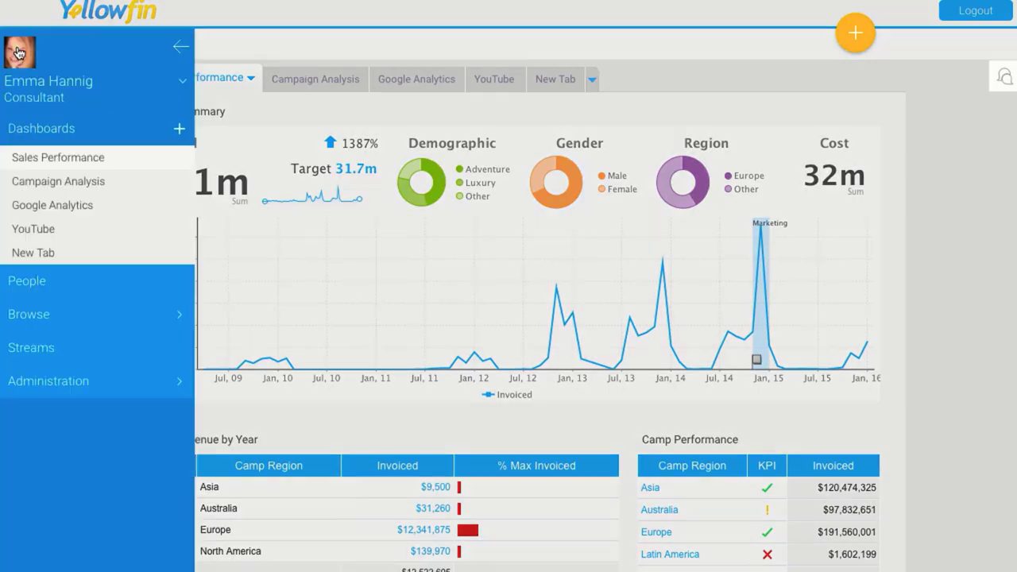
left_click(60, 385)
left_click(73, 296)
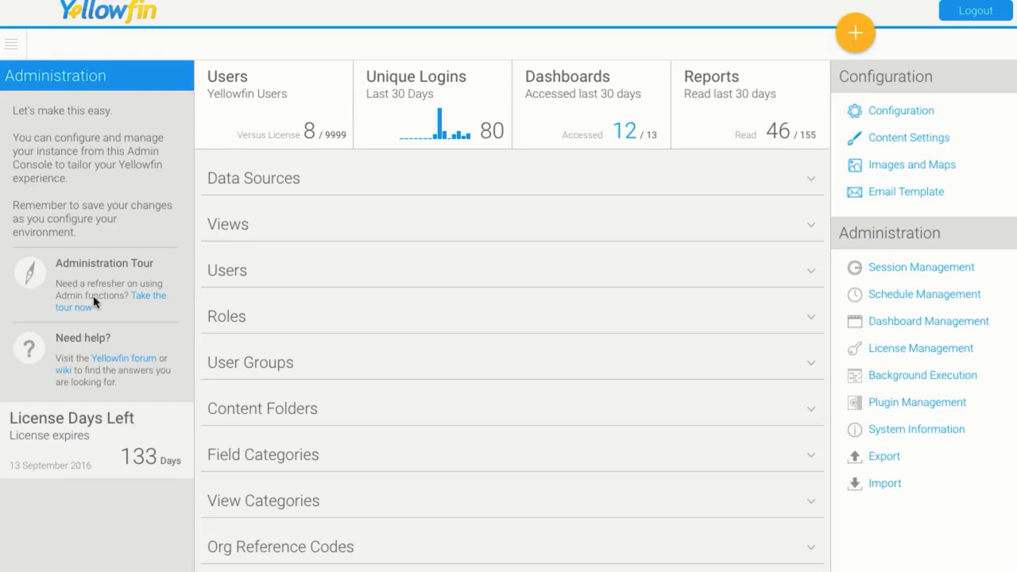
scroll(387, 361, "down", 2)
scroll(387, 361, "down", 2)
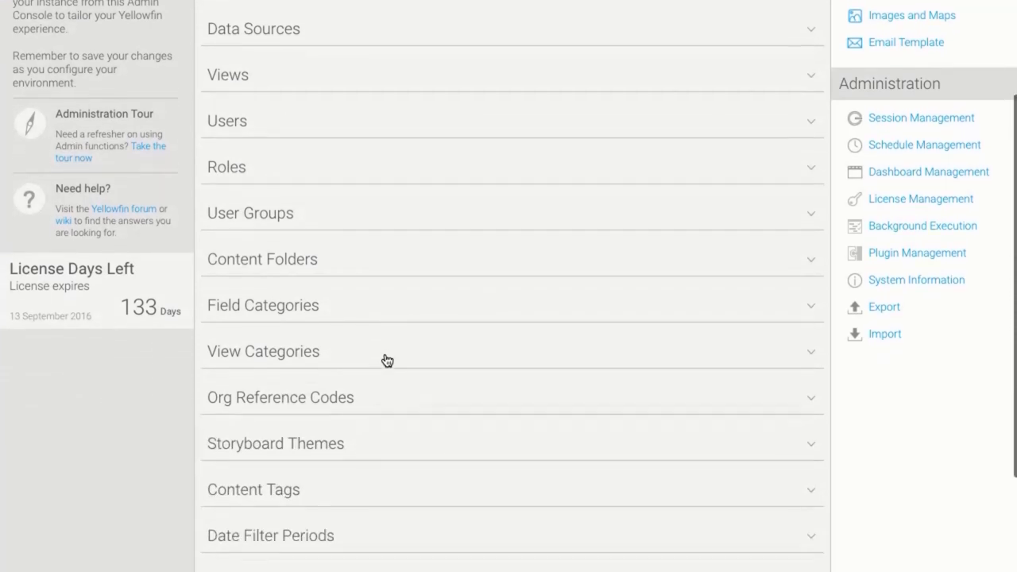
left_click(256, 429)
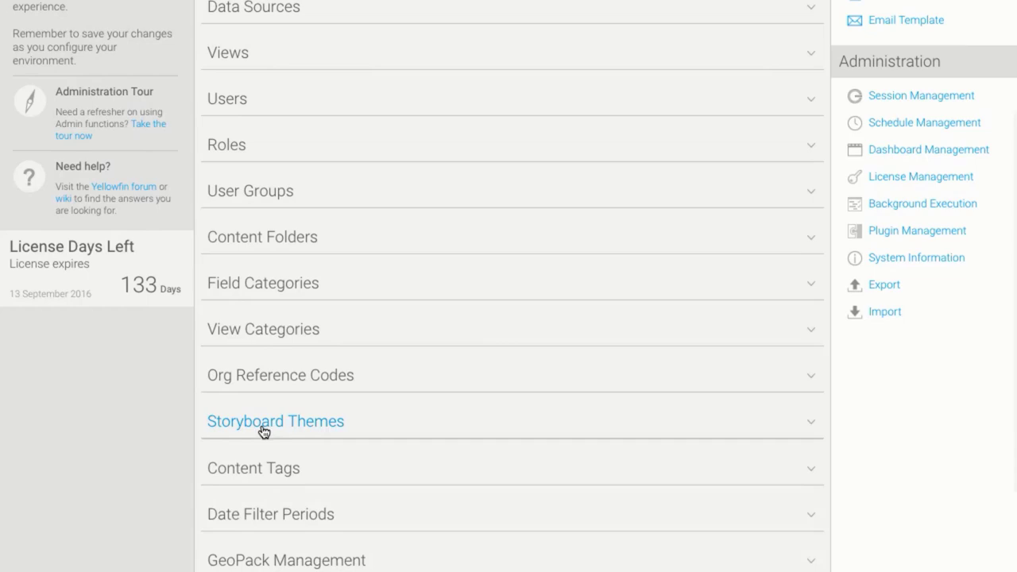
scroll(461, 426, "down", 7)
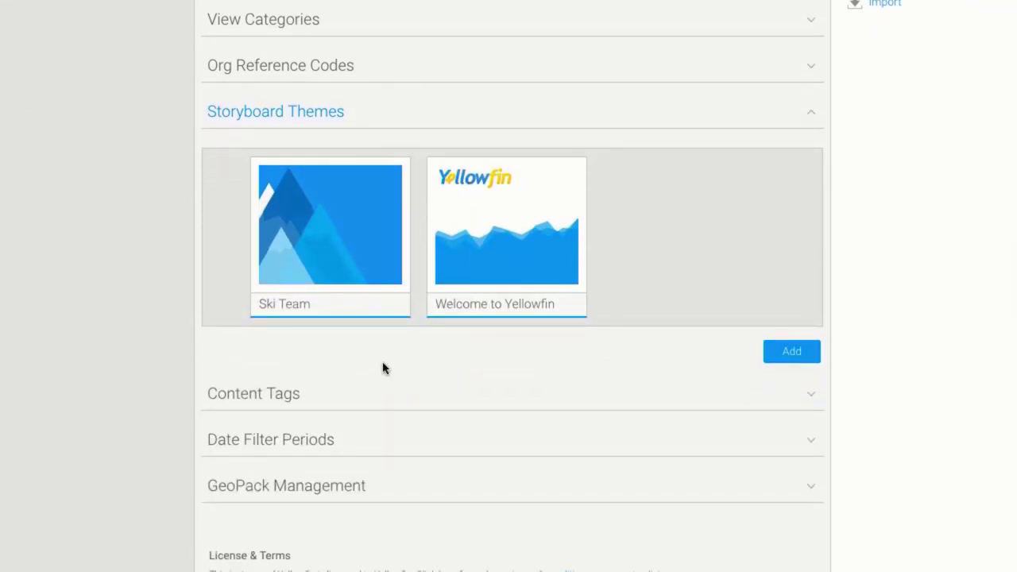
mouse_move(352, 288)
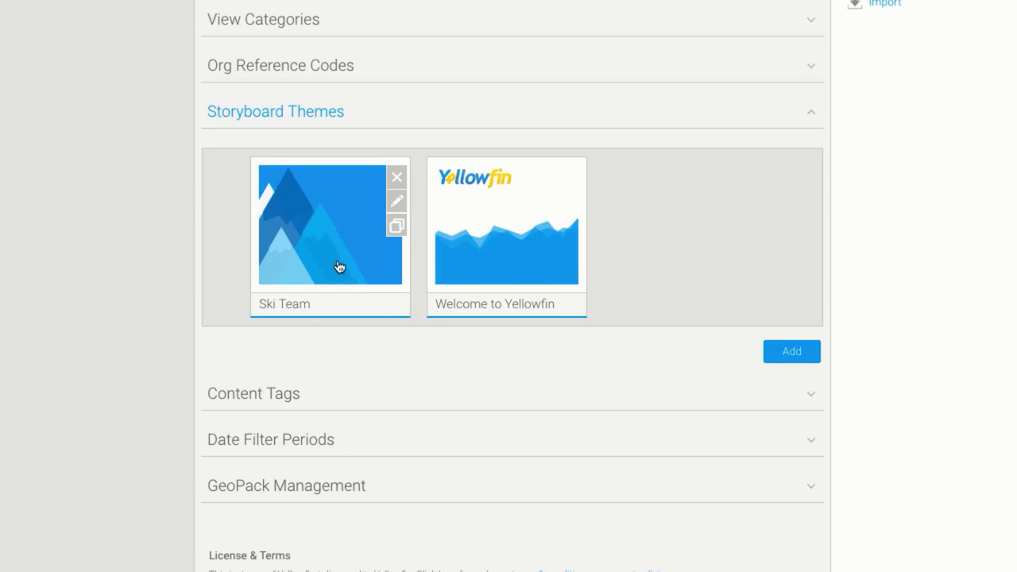
- In the Ski Team theme's Title Slide settings, set the title colour to orange, then back to white
left_click(339, 267)
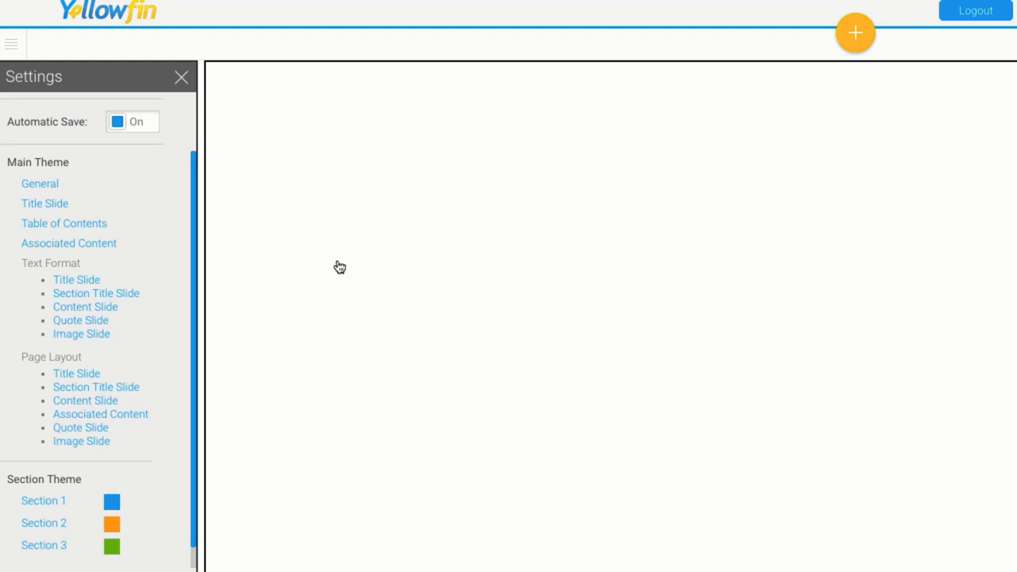
left_click(42, 208)
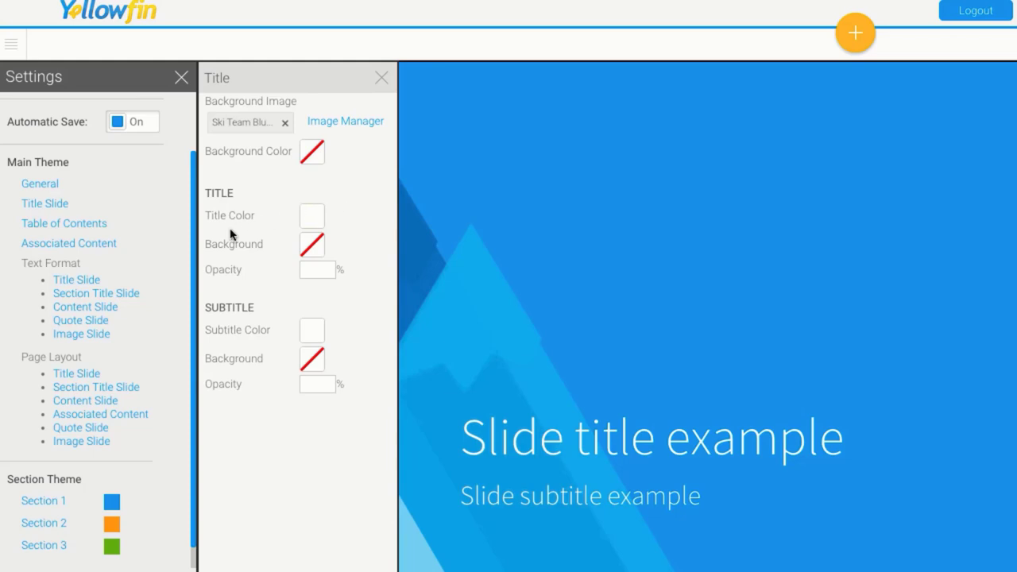
left_click(316, 221)
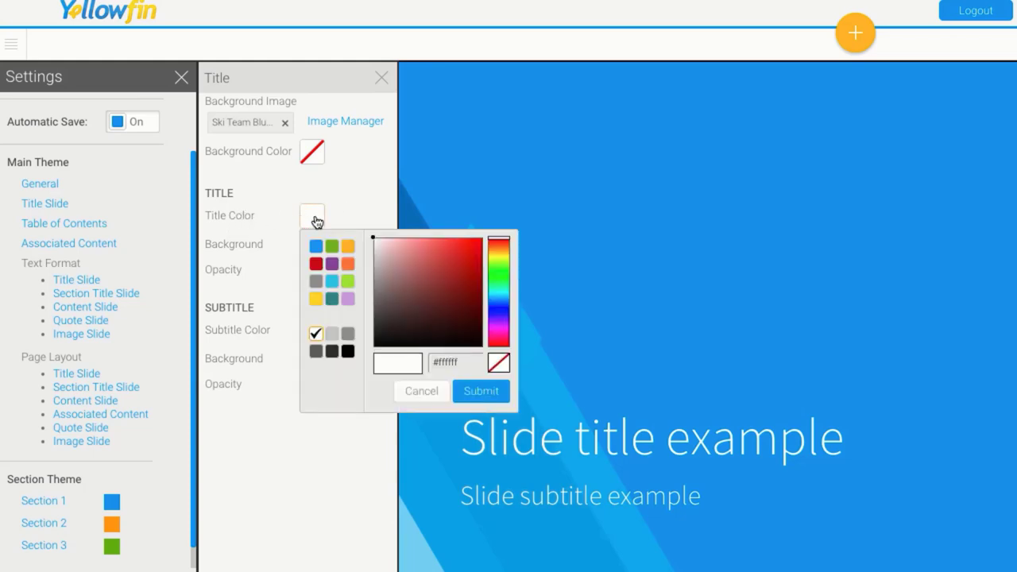
left_click(349, 248)
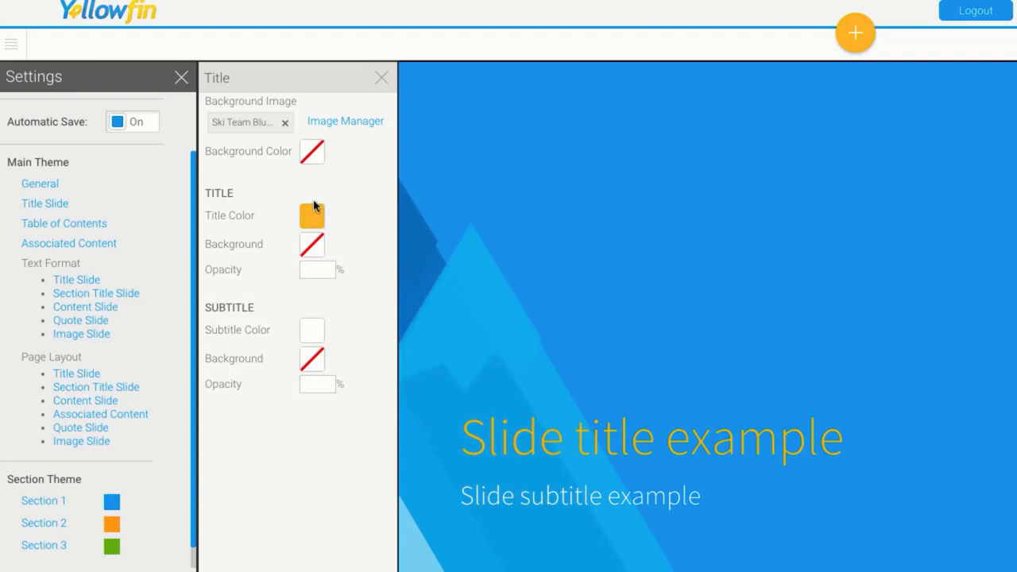
left_click(312, 222)
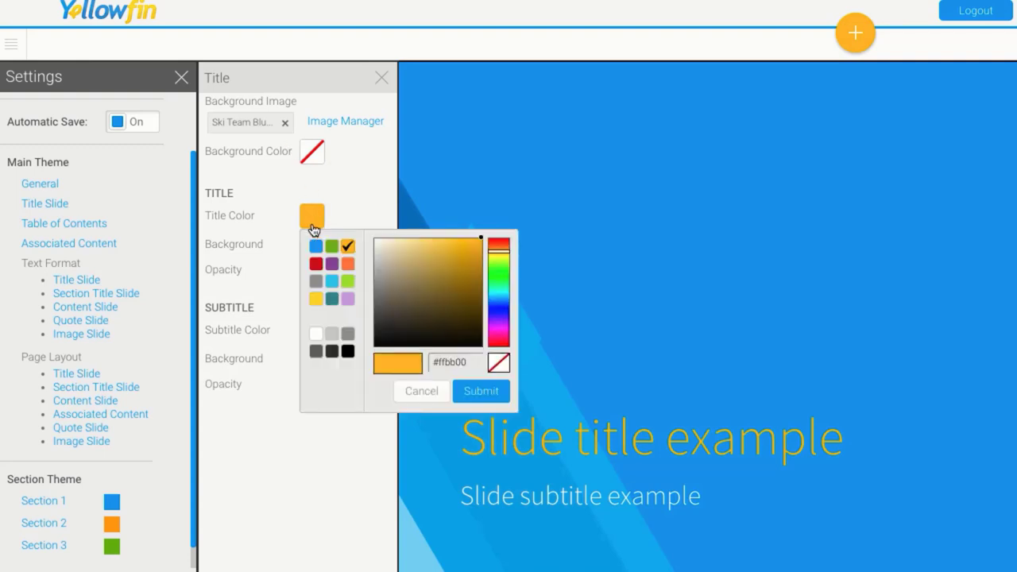
left_click(317, 334)
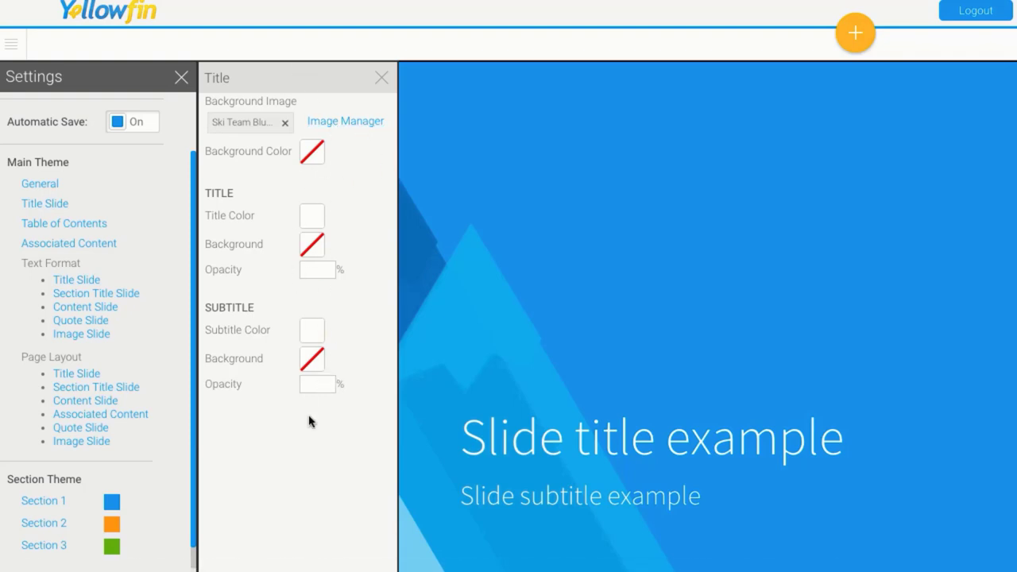
- Review the Table of Contents and Section Title Slide layout, then open the Section 1 settings
left_click(45, 228)
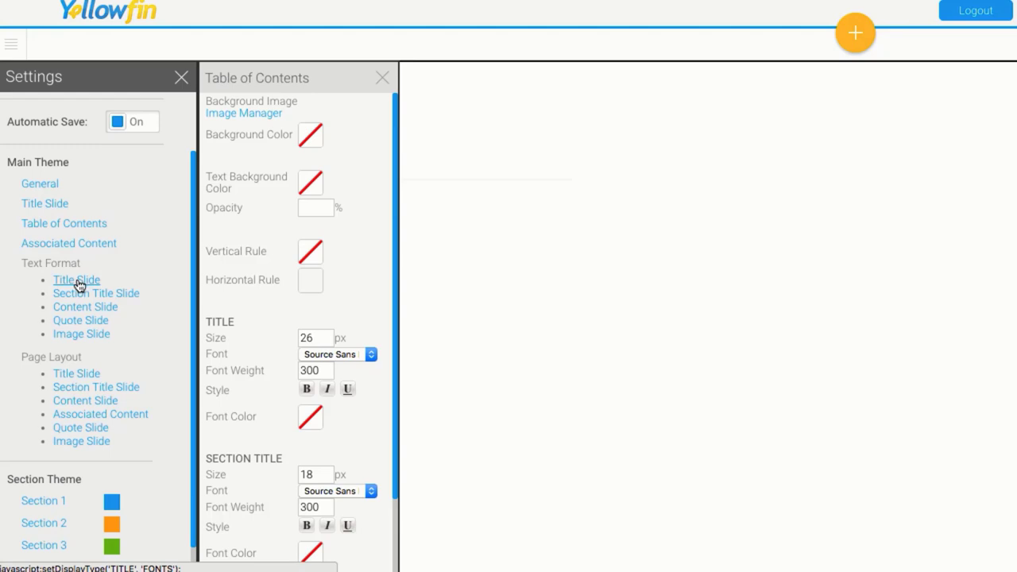
left_click(86, 389)
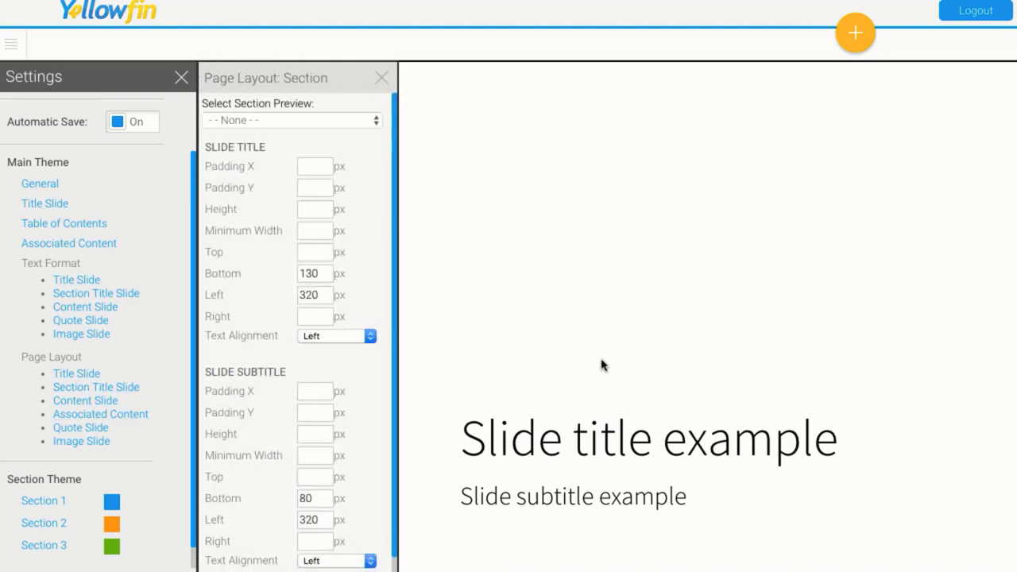
left_click(44, 501)
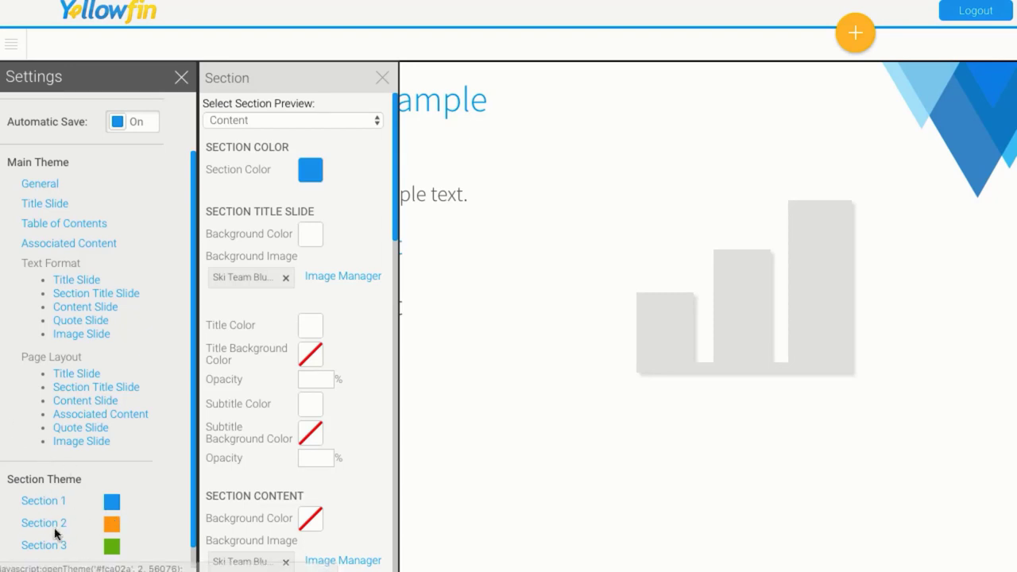
scroll(120, 525, "down", 1)
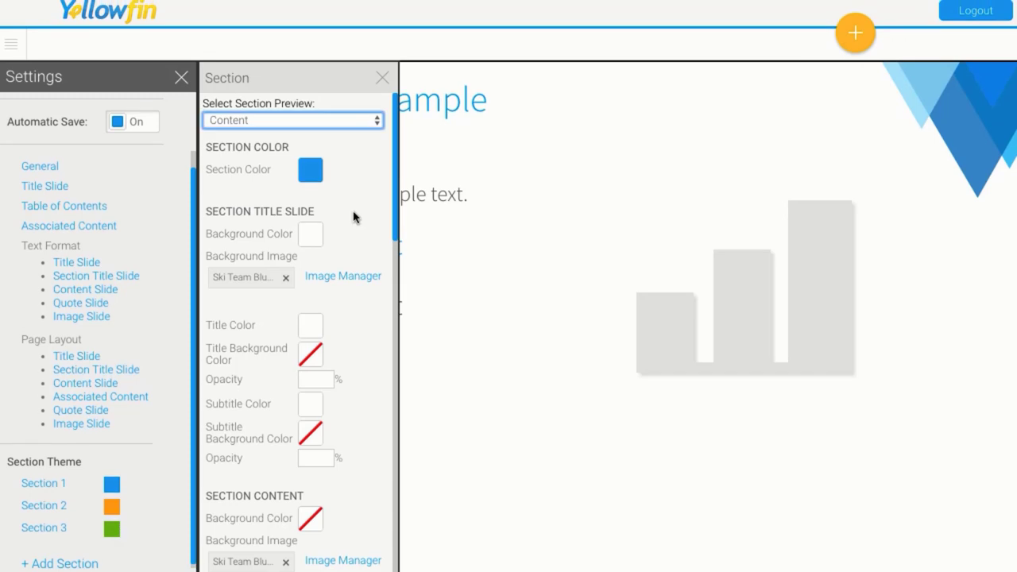
- Close the Section 1 settings and theme editor, try Add for a new theme, then advance to slide 6
left_click(383, 78)
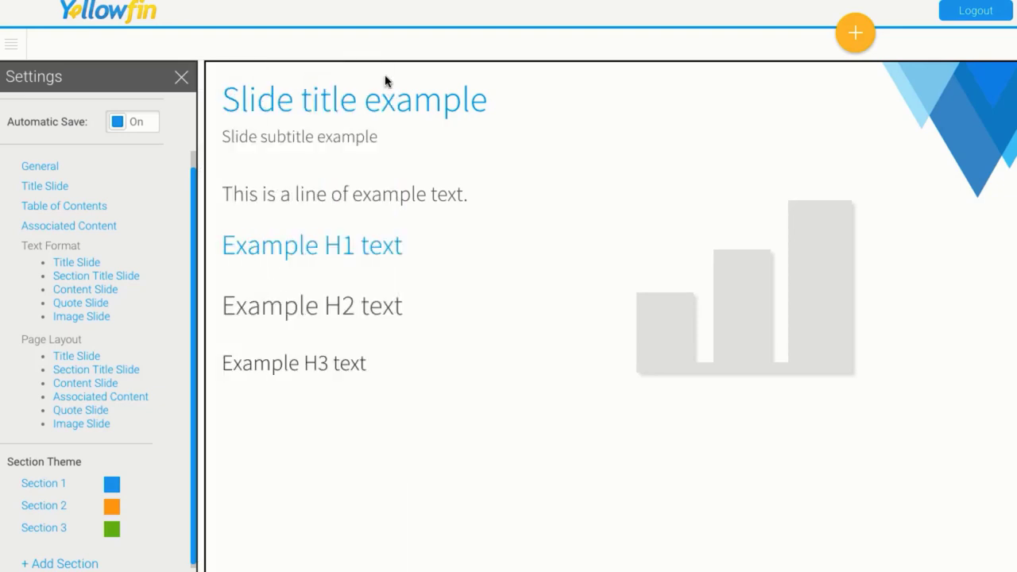
left_click(182, 79)
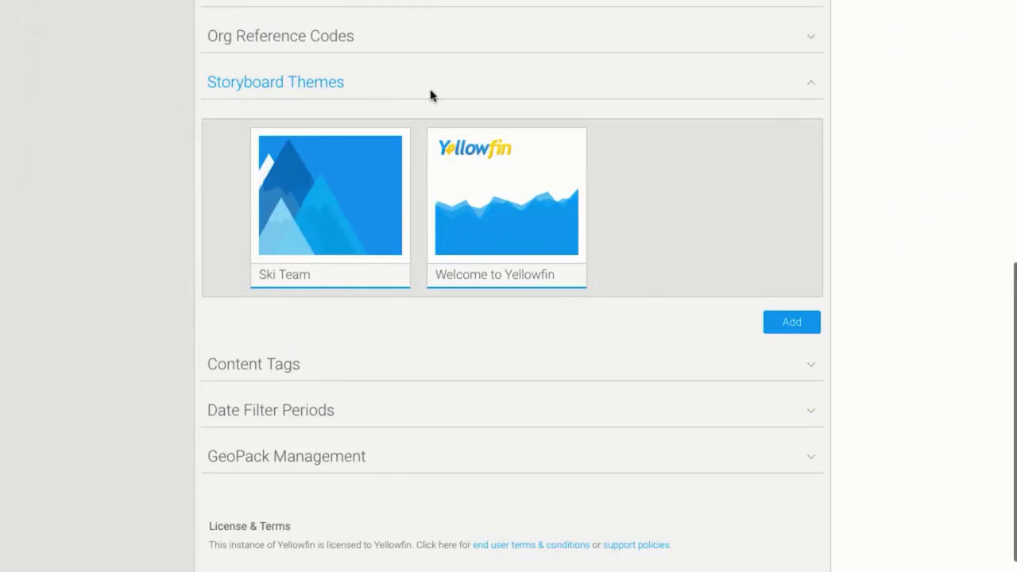
left_click(798, 322)
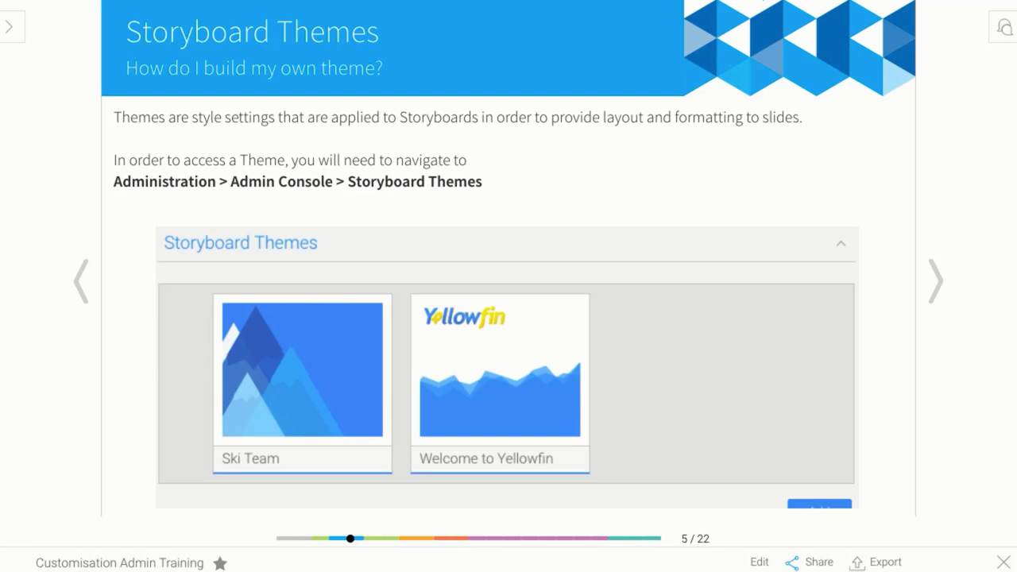
key("Right")
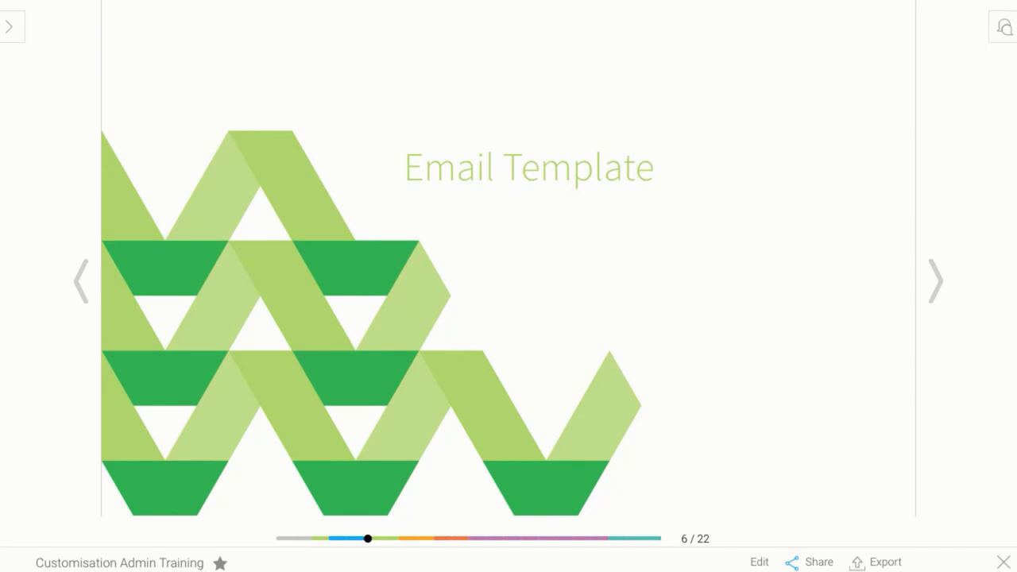
- Advance the storyboard to the Email Templates slide, 7 of 22
key("Right")
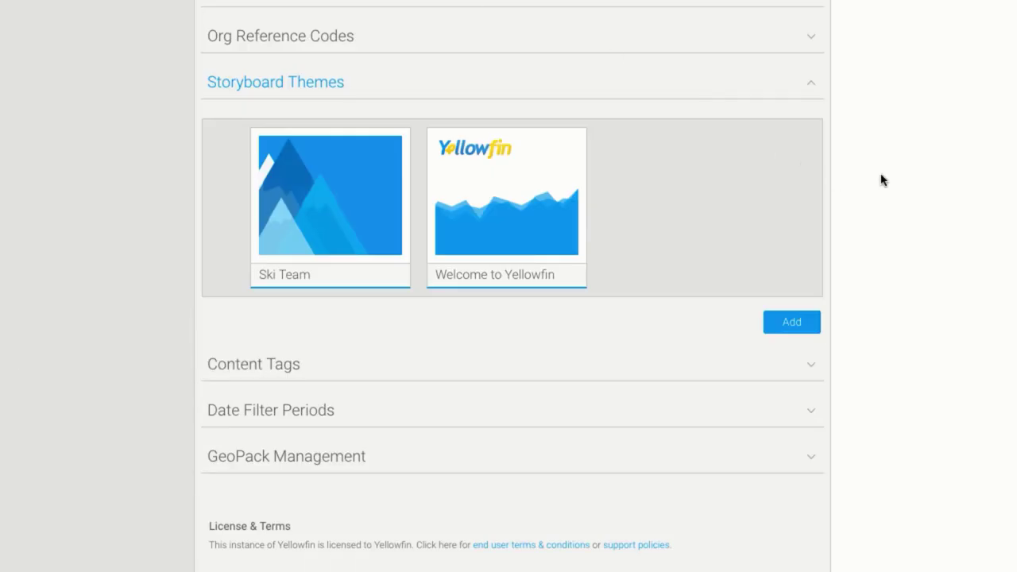
- Open Email Template from the Configuration panel and highlight the Email Notification Address warning
scroll(880, 177, "up", 10)
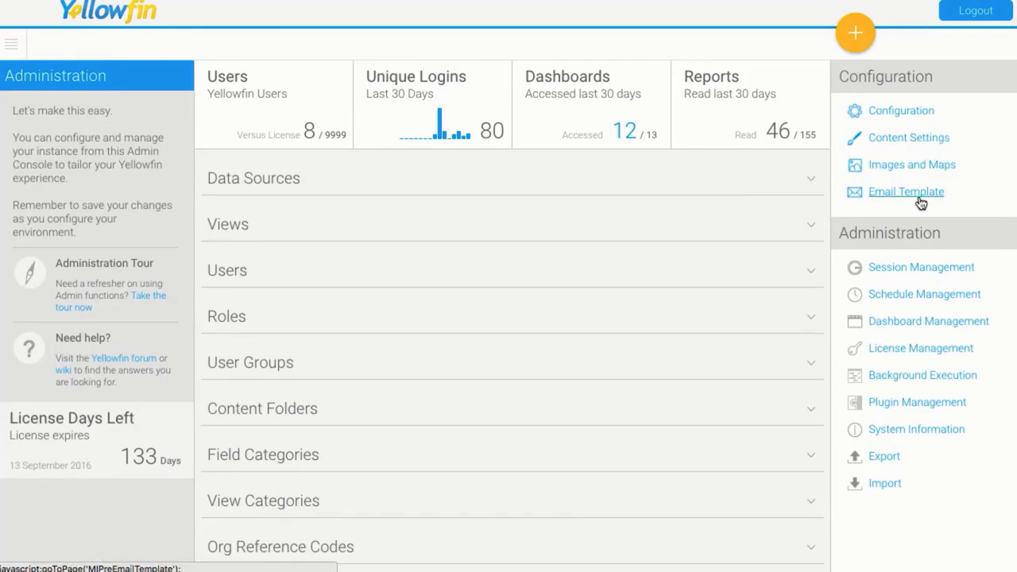
left_click(919, 200)
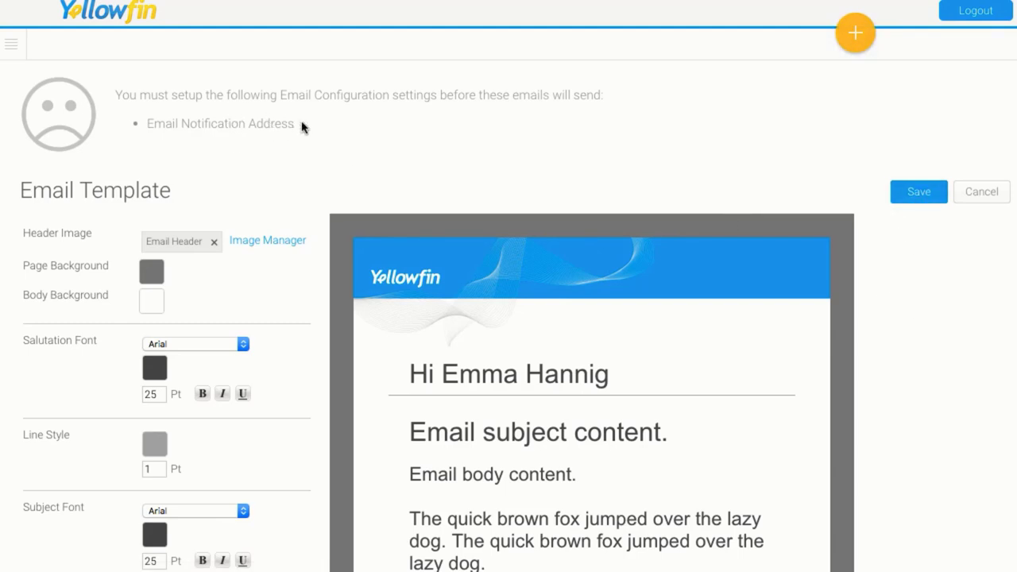
left_click_drag(302, 127, 86, 95)
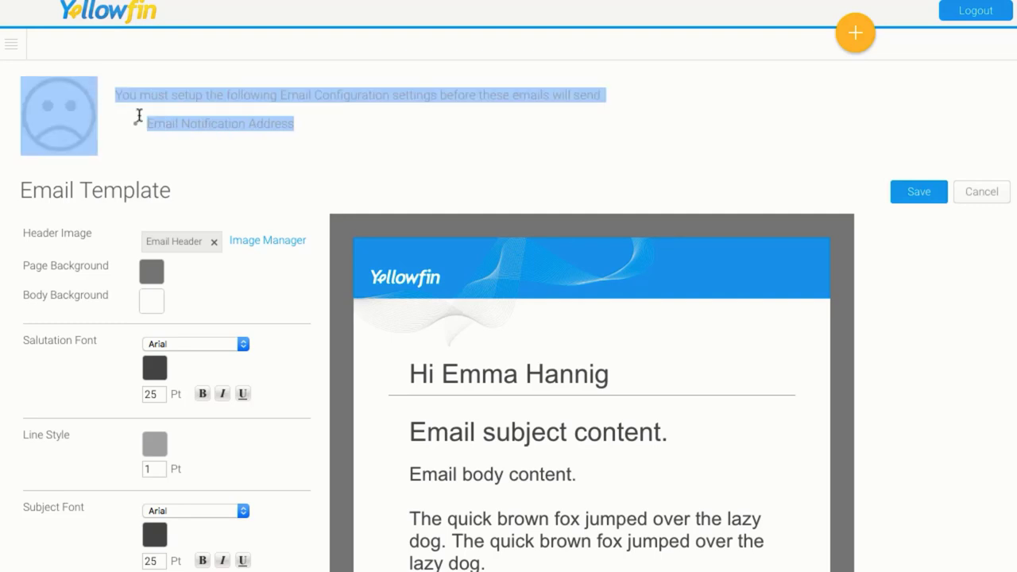
left_click(348, 127)
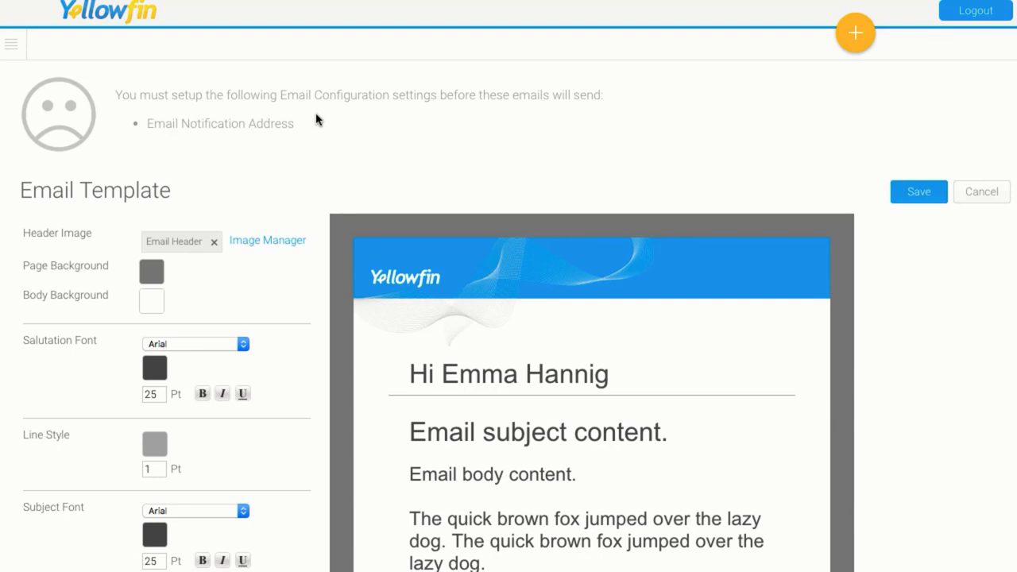
- Set the email page background to orange and the body background to light purple
scroll(316, 119, "down", 2)
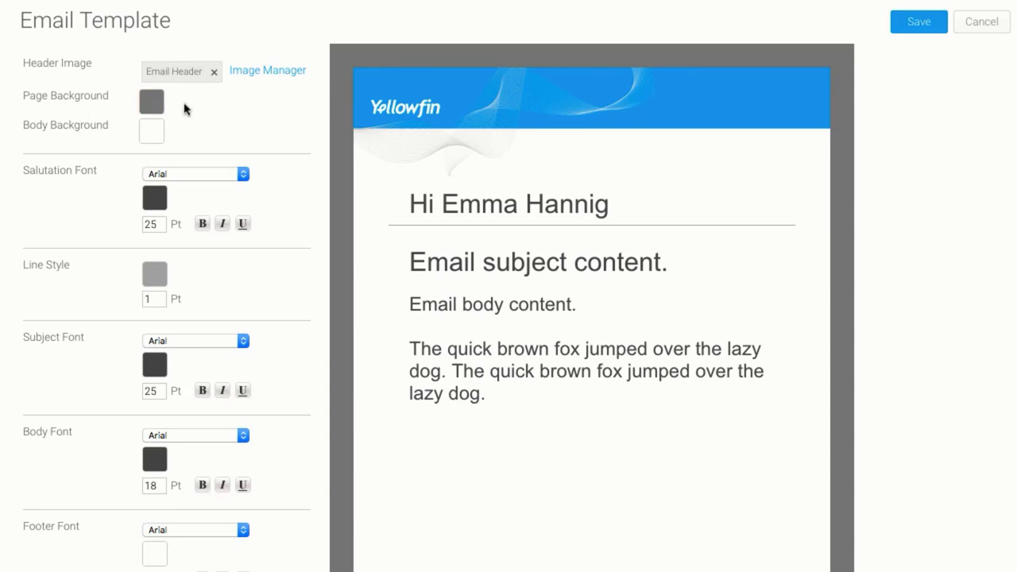
left_click(159, 102)
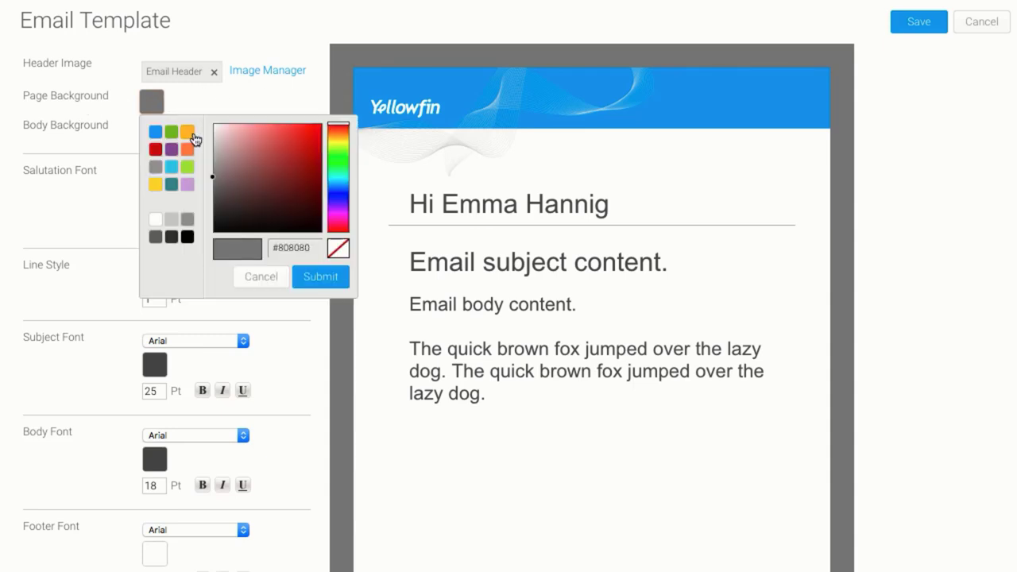
left_click(191, 133)
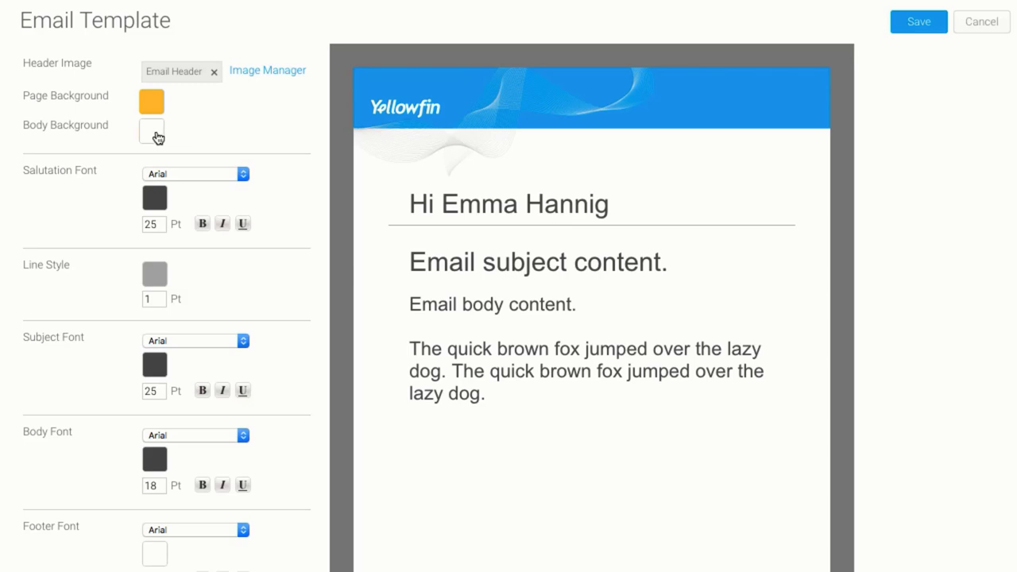
left_click(153, 134)
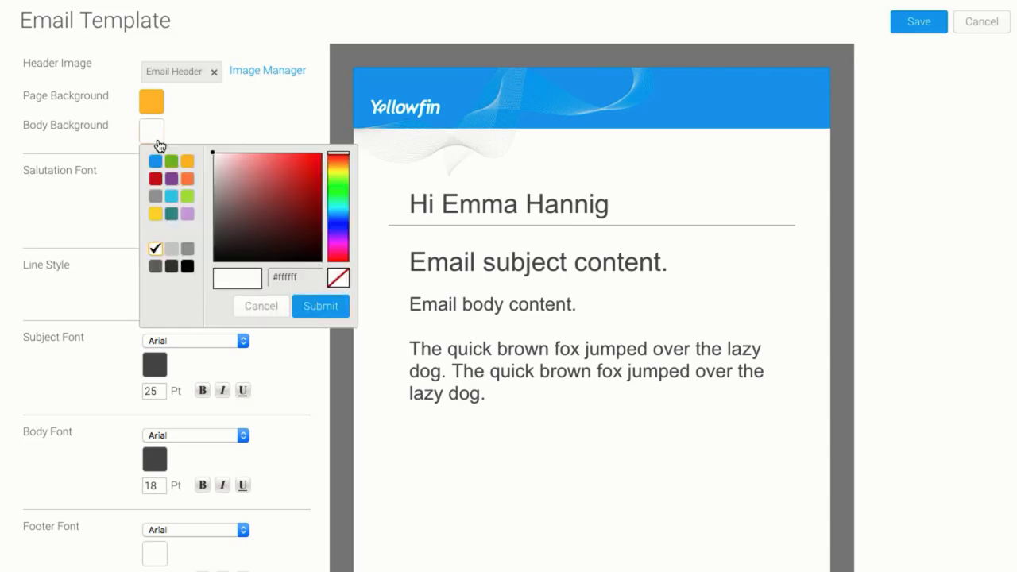
left_click(187, 214)
scroll(274, 133, "up", 2)
scroll(296, 133, "up", 1)
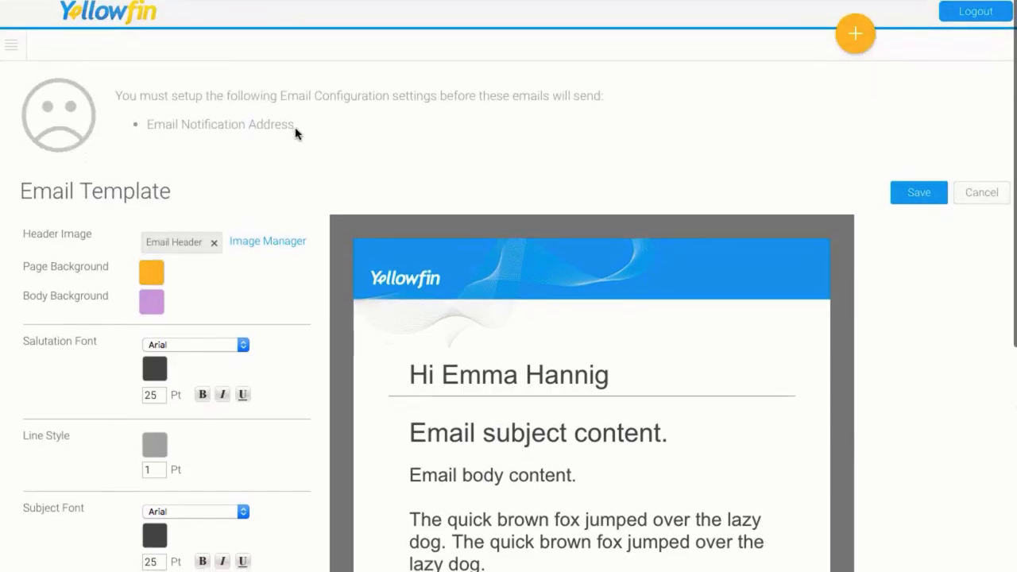
- Save the new background colours, then reopen the Email Template editor and scroll to the font settings
left_click(917, 193)
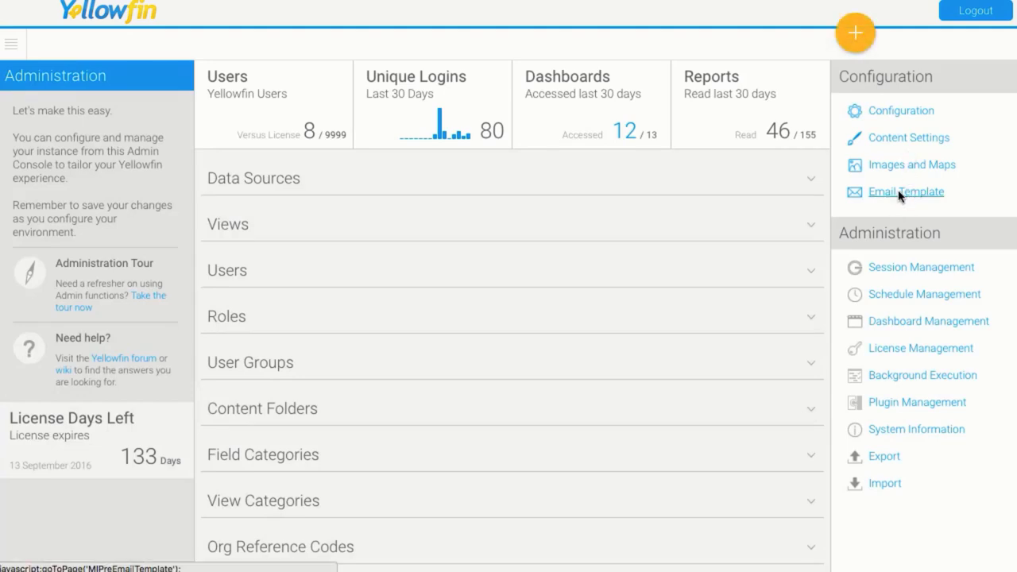
left_click(900, 199)
scroll(294, 297, "down", 3)
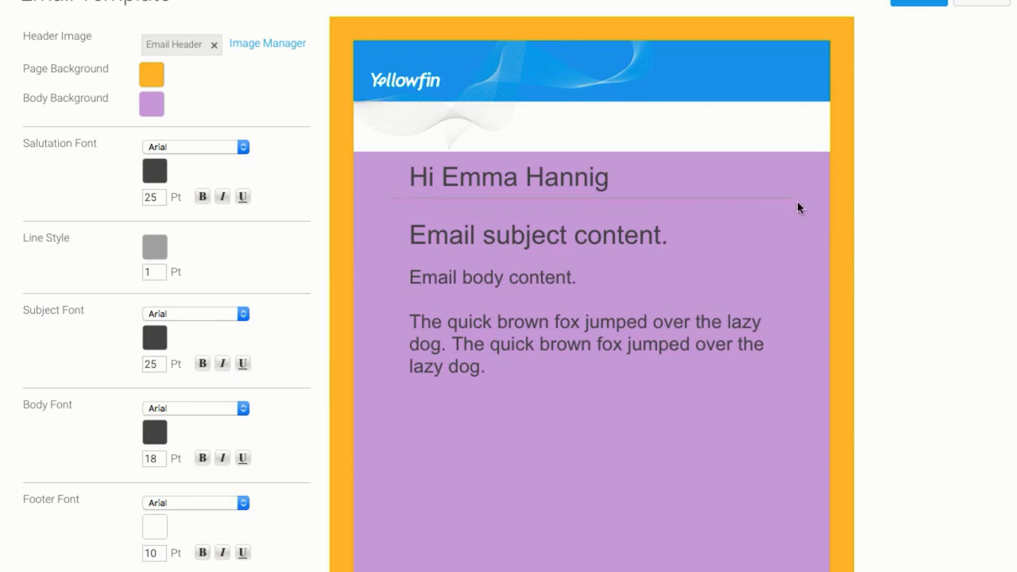
- Hide the divider line by making it black with a 0 Pt line size
left_click(162, 253)
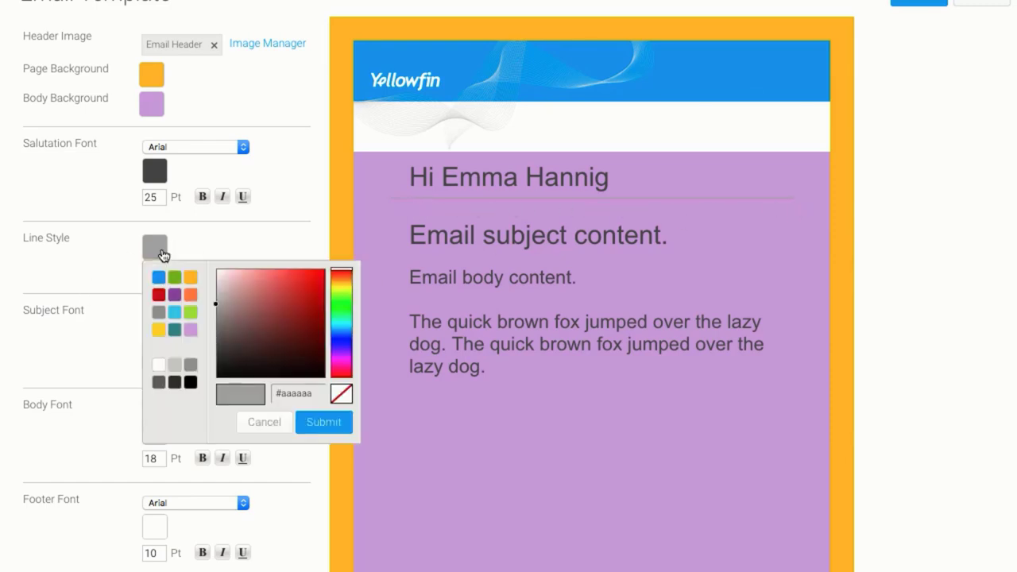
left_click(191, 383)
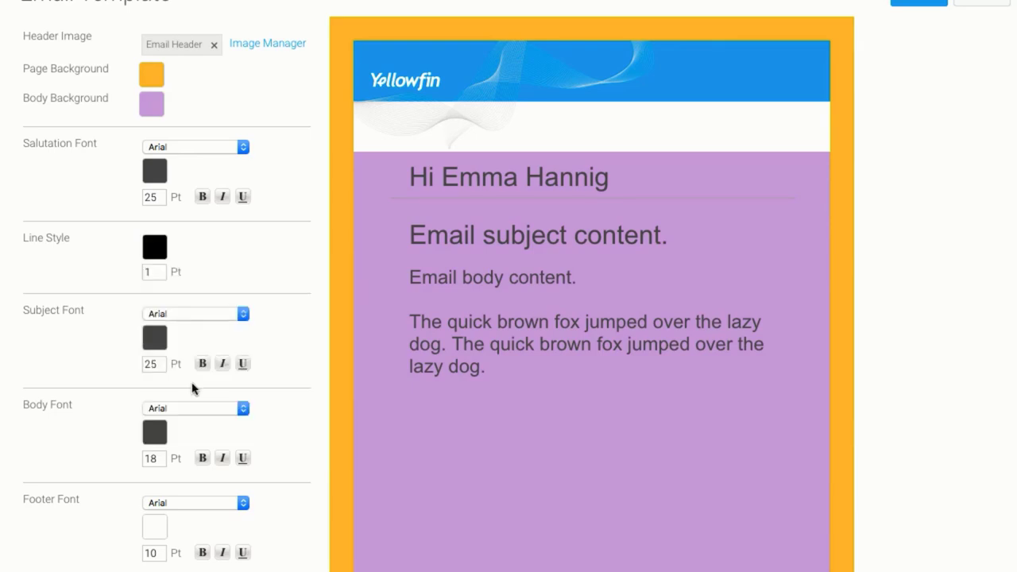
double_click(164, 272)
type("0")
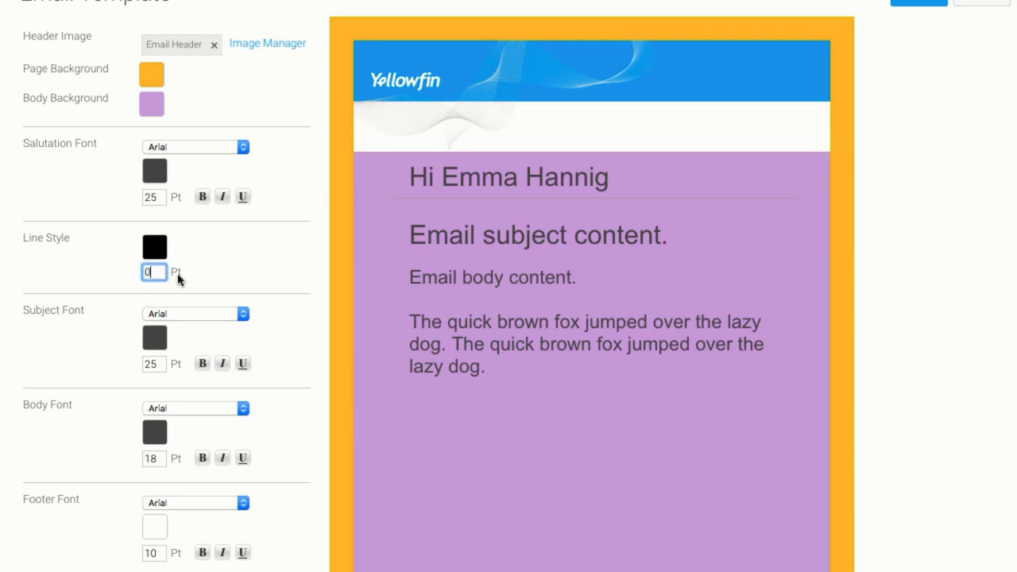
left_click(220, 280)
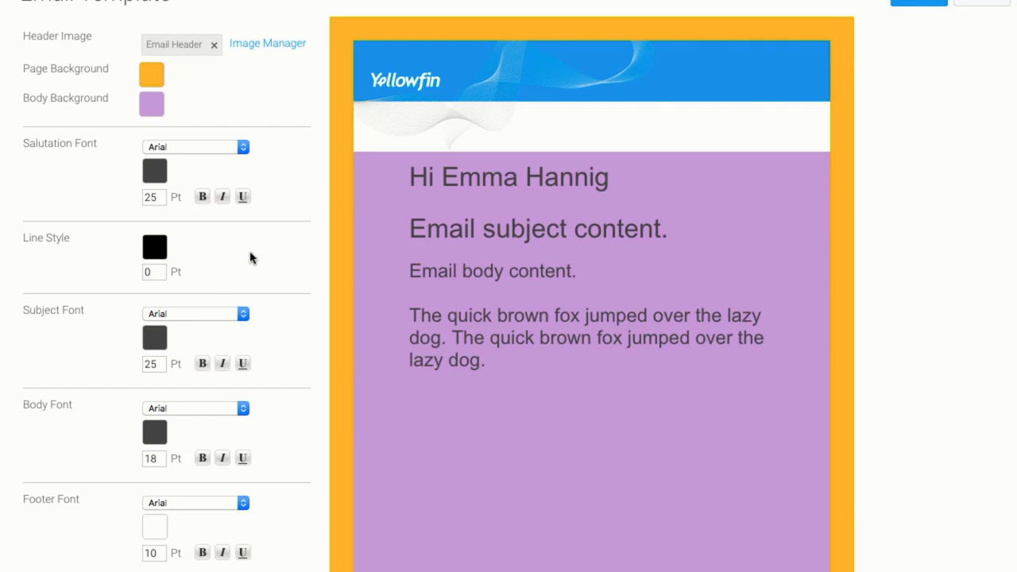
- Choose Courier as the subject font and Geneva as the body font
scroll(213, 276, "down", 1)
left_click(195, 259)
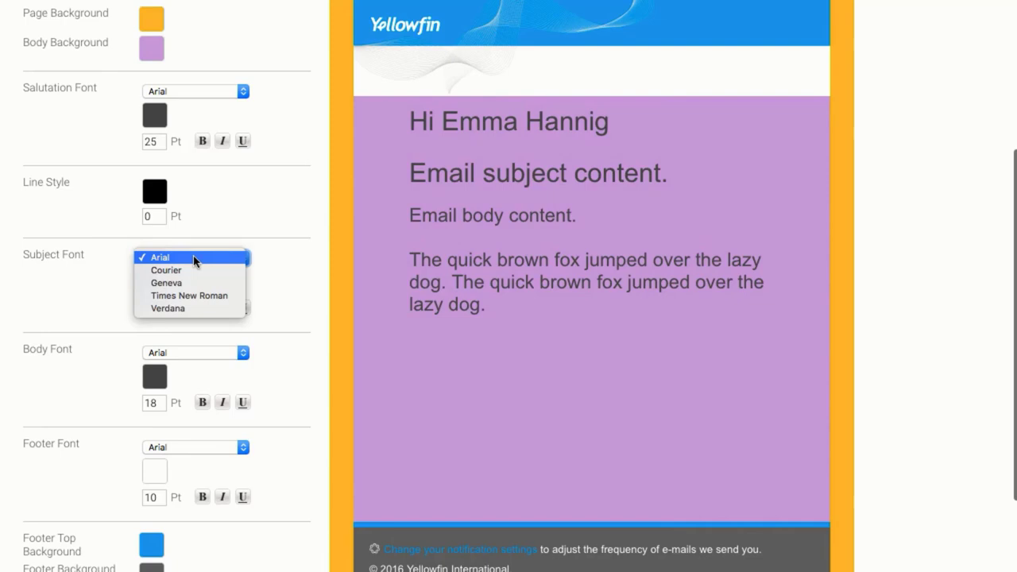
left_click(186, 270)
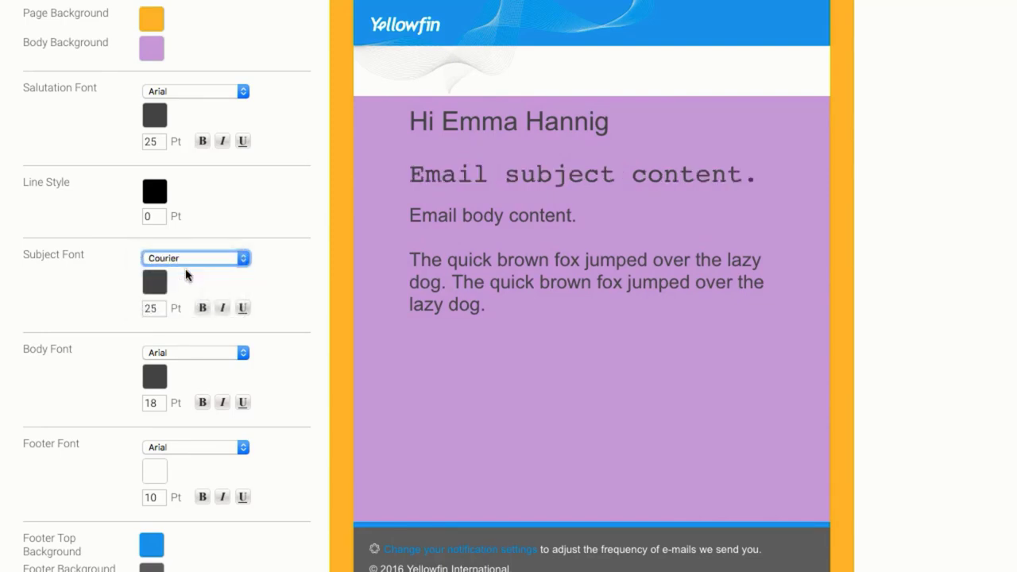
left_click(197, 355)
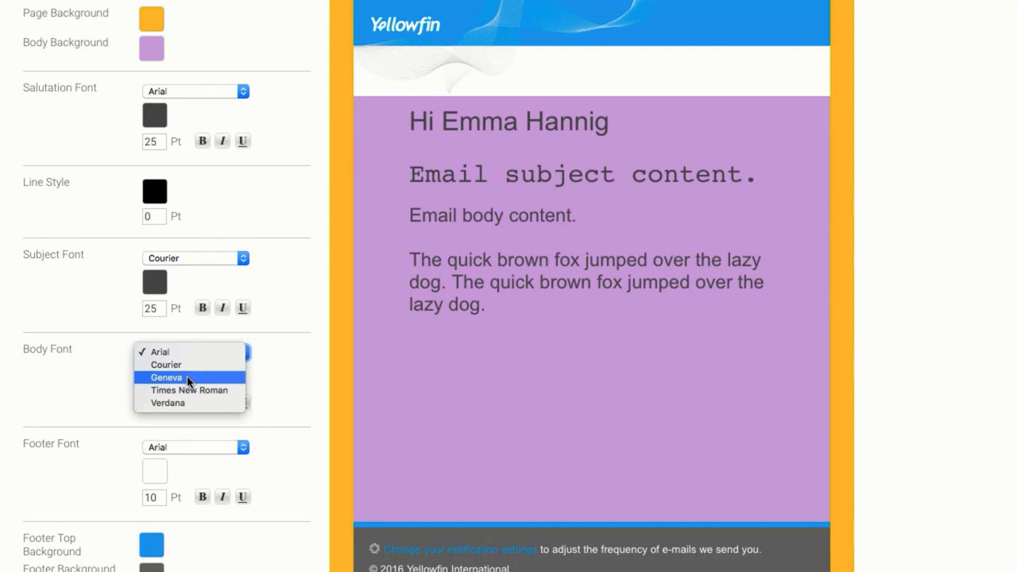
left_click(189, 378)
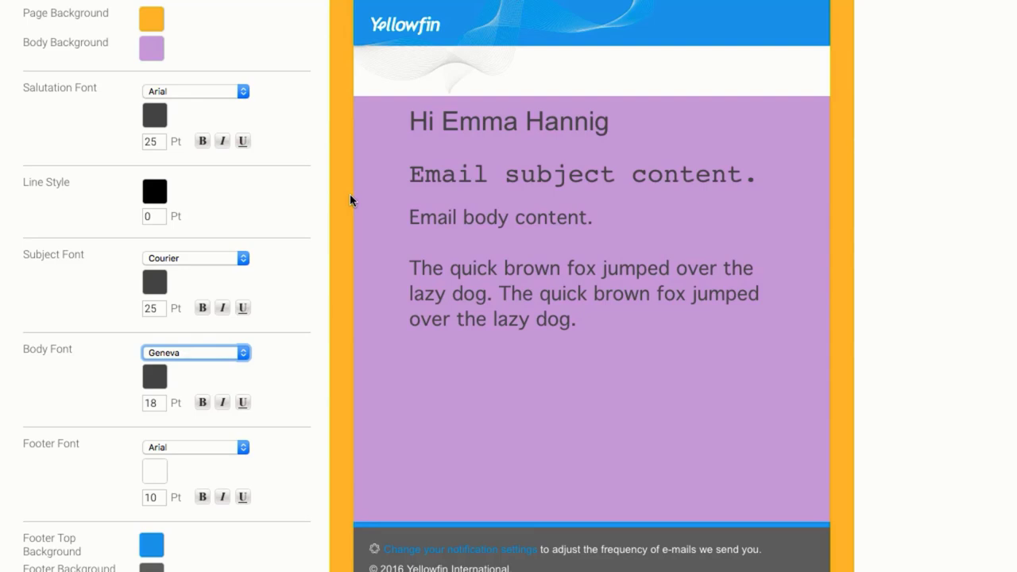
scroll(351, 199, "down", 3)
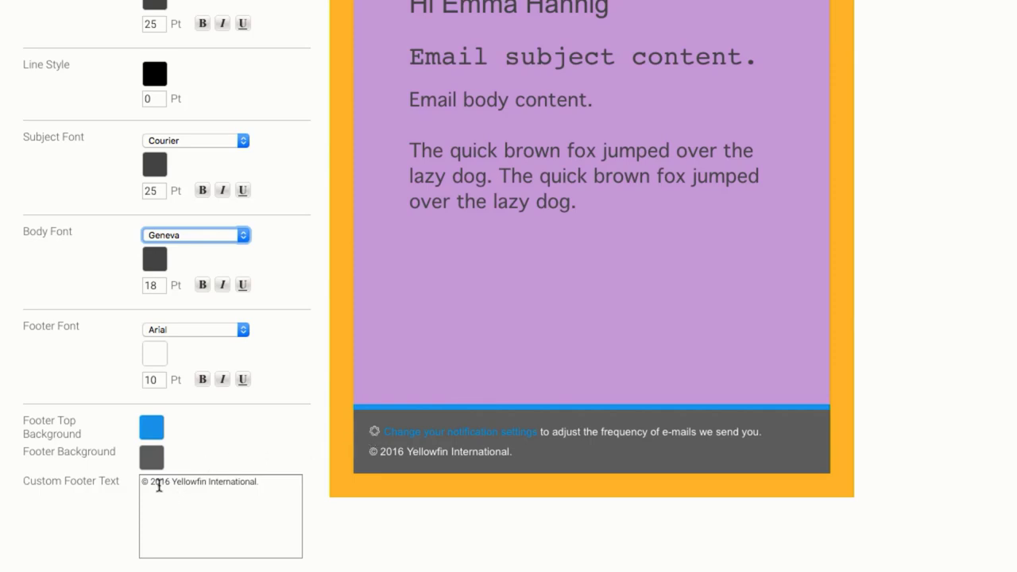
left_click(268, 483)
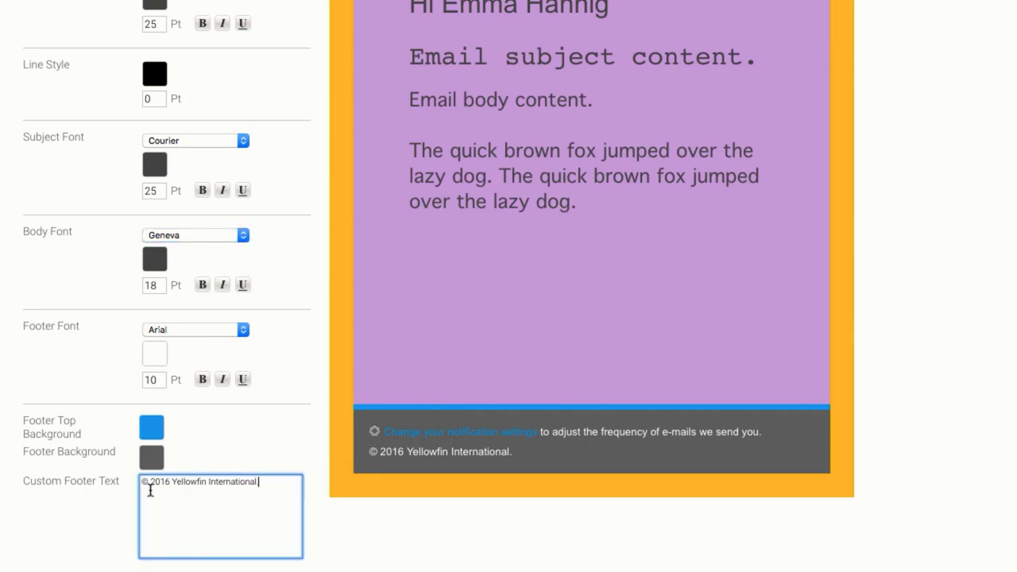